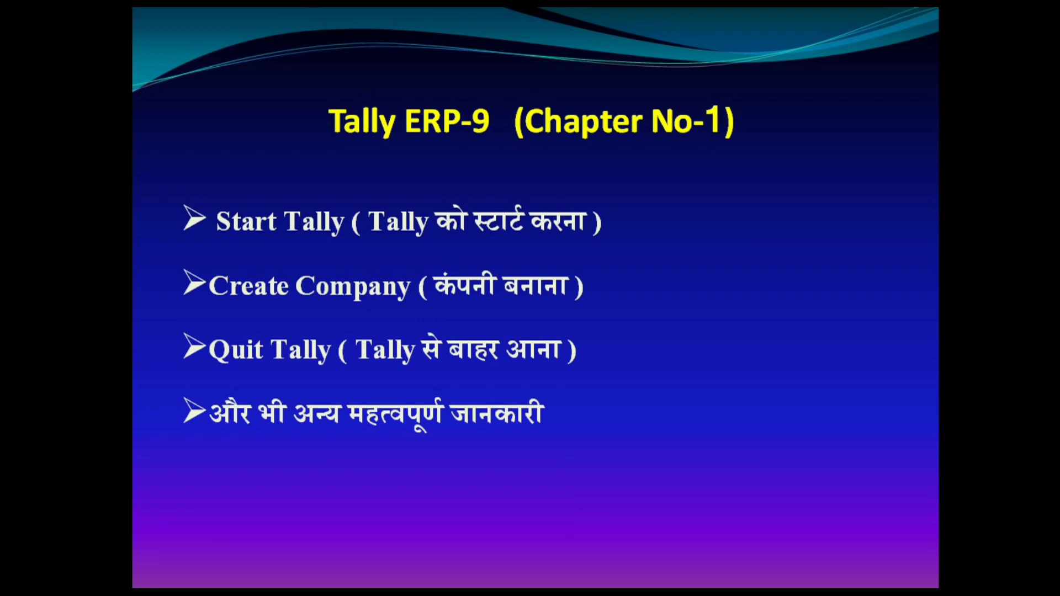
{"action": "key", "text": "Escape"}
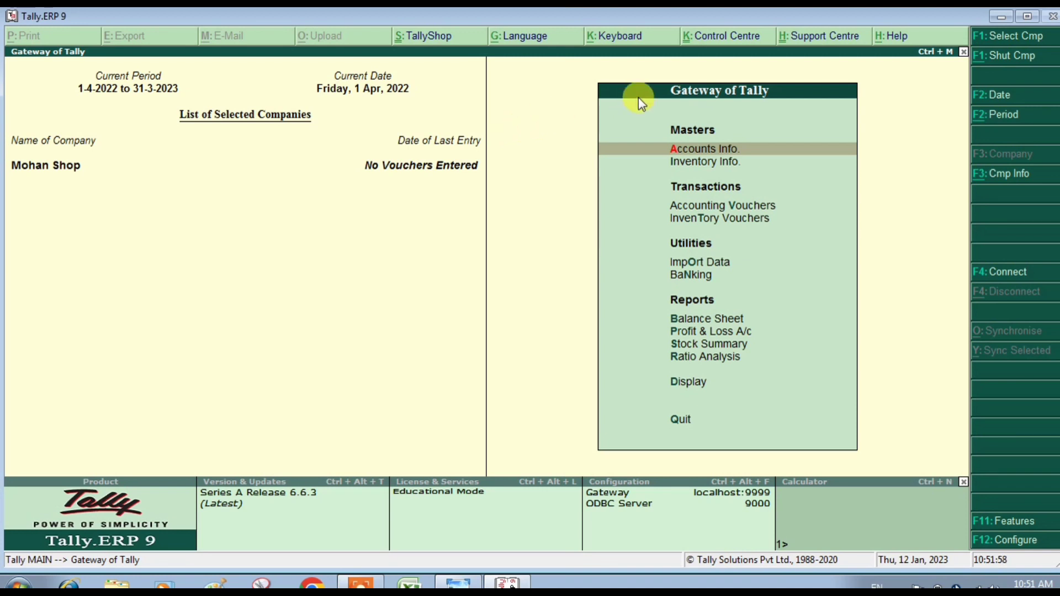
Step: Load the company Sohan Trader from the company list through Company Info
{"action": "left_click", "coordinate": [997, 177]}
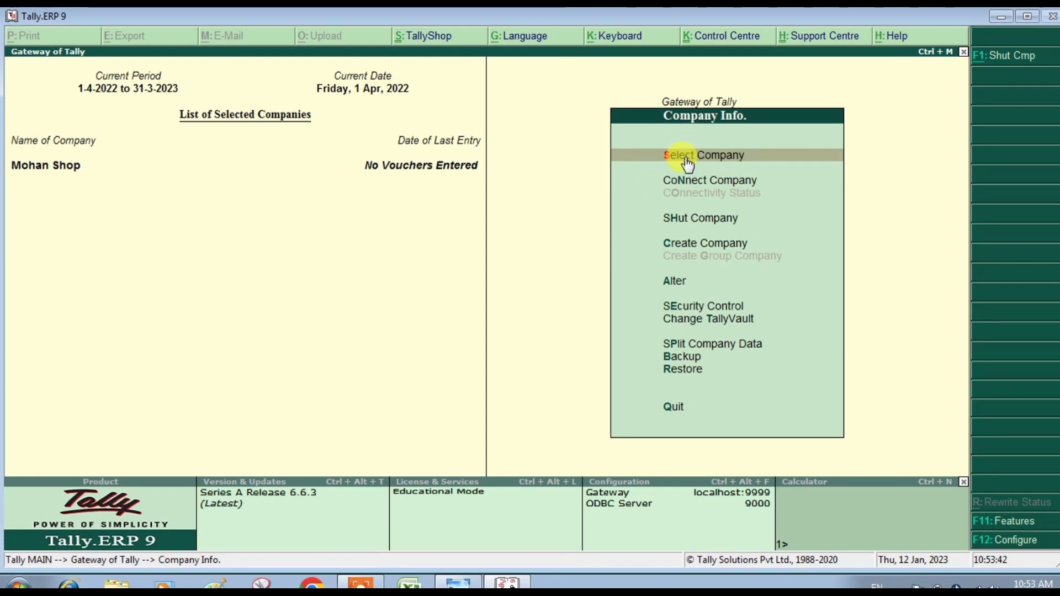
{"action": "key", "text": "Return"}
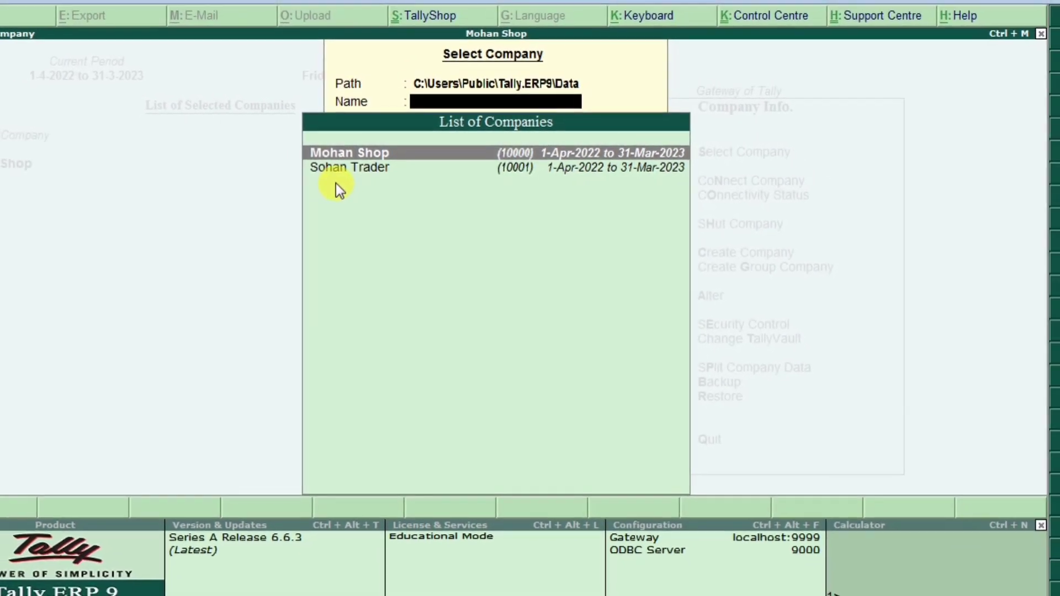
{"action": "key", "text": "Return"}
{"action": "left_click", "coordinate": [340, 171]}
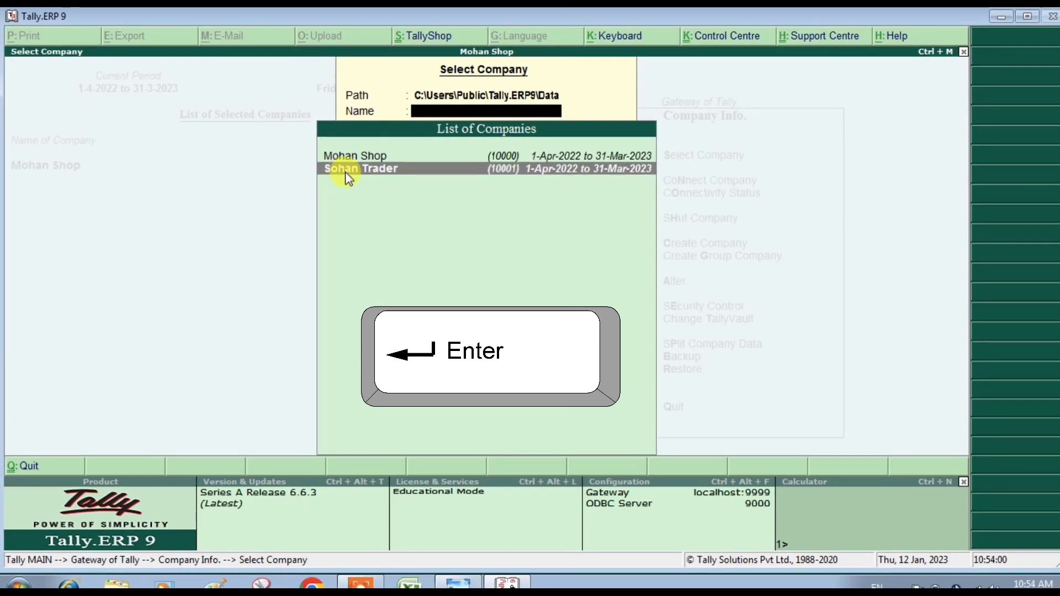
{"action": "key", "text": "Return"}
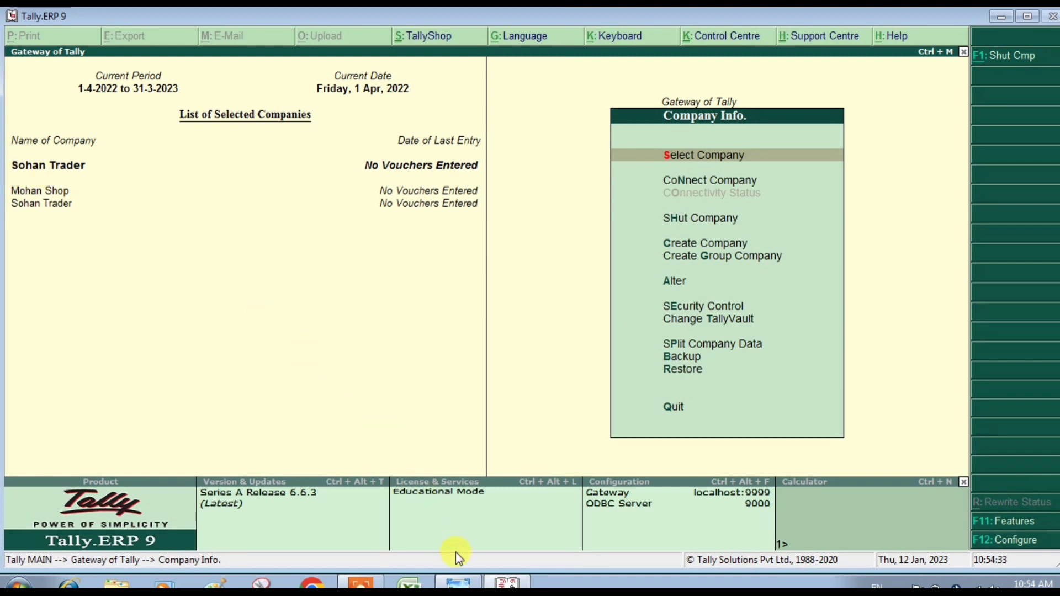
{"action": "left_click", "coordinate": [457, 584]}
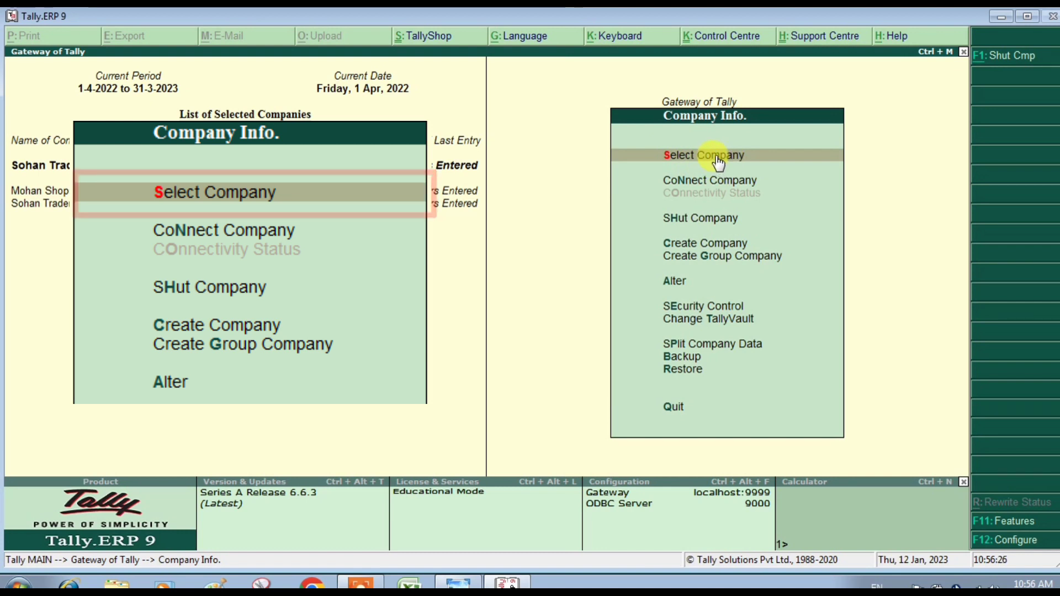
Step: Select Sohan Trader again from the list of companies to make it the active company
{"action": "left_click", "coordinate": [716, 155]}
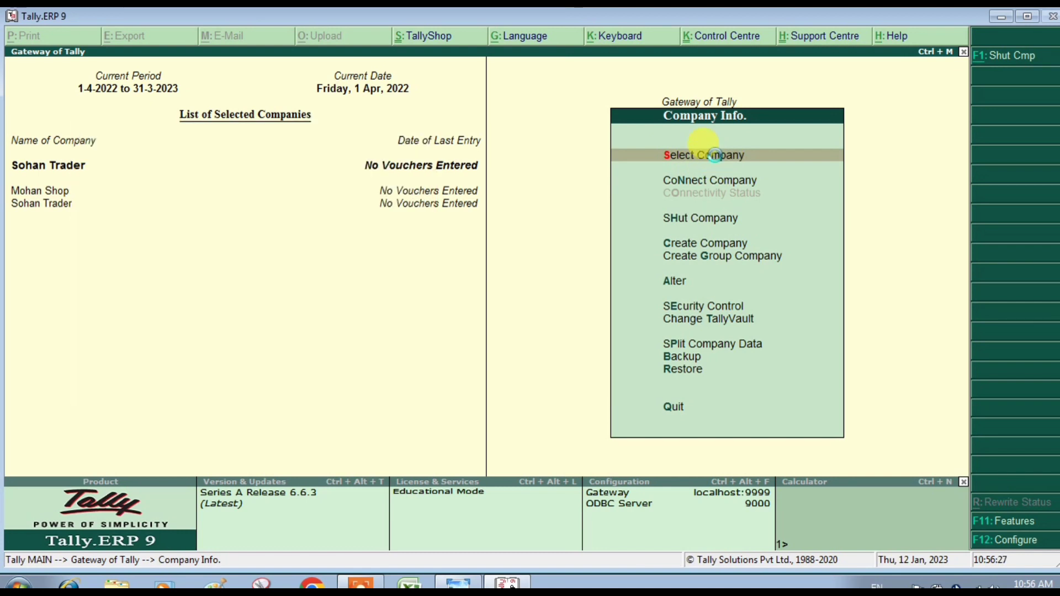
{"action": "key", "text": "Return"}
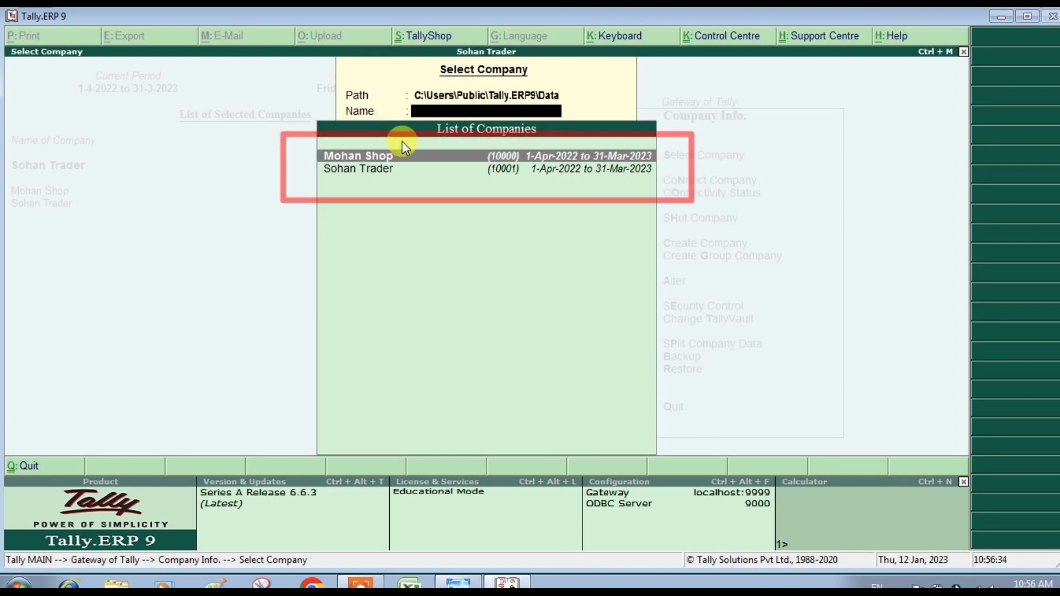
{"action": "left_click", "coordinate": [363, 172]}
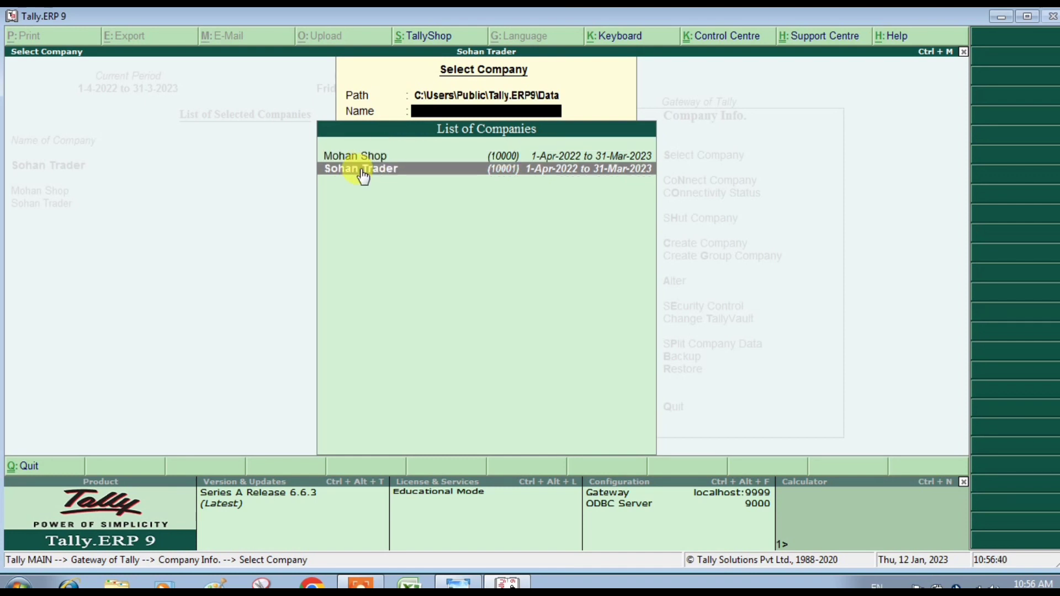
{"action": "left_click", "coordinate": [363, 172]}
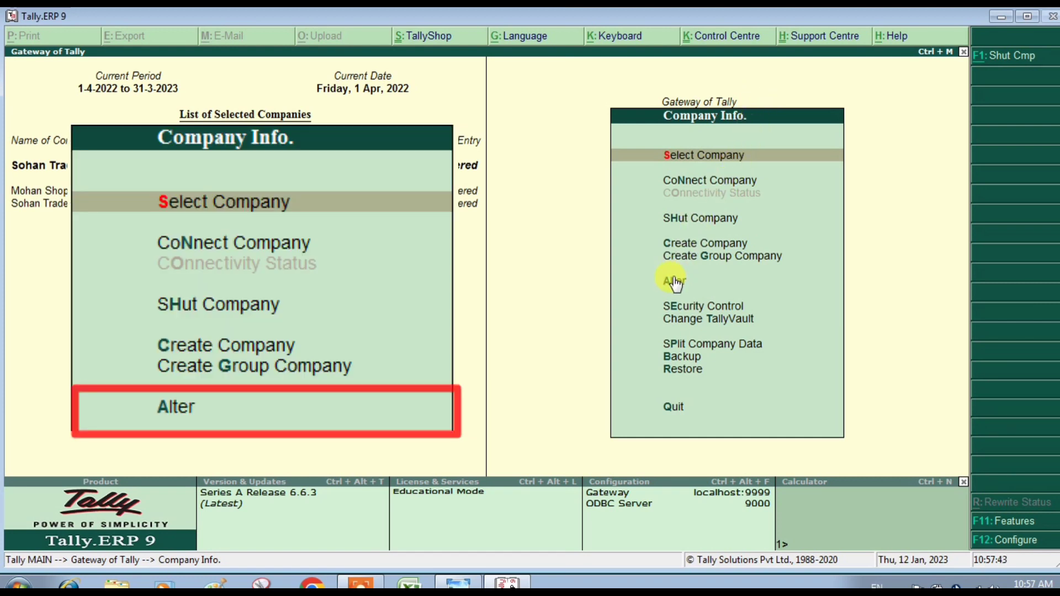
Step: Open the company Sohan Trader for alteration
{"action": "left_click", "coordinate": [675, 281]}
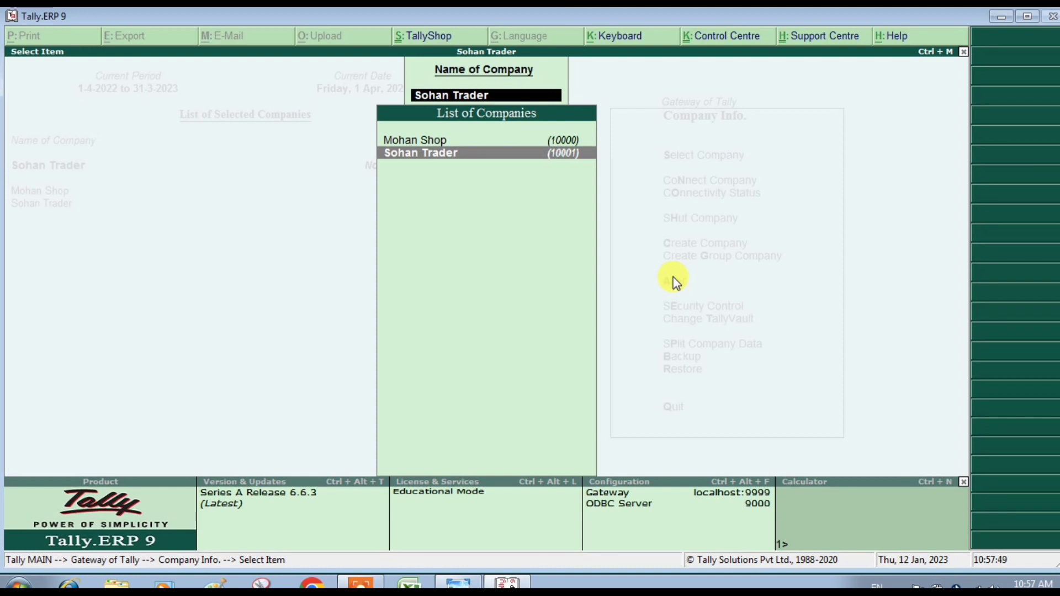
{"action": "left_click", "coordinate": [404, 141]}
{"action": "key", "text": "Return"}
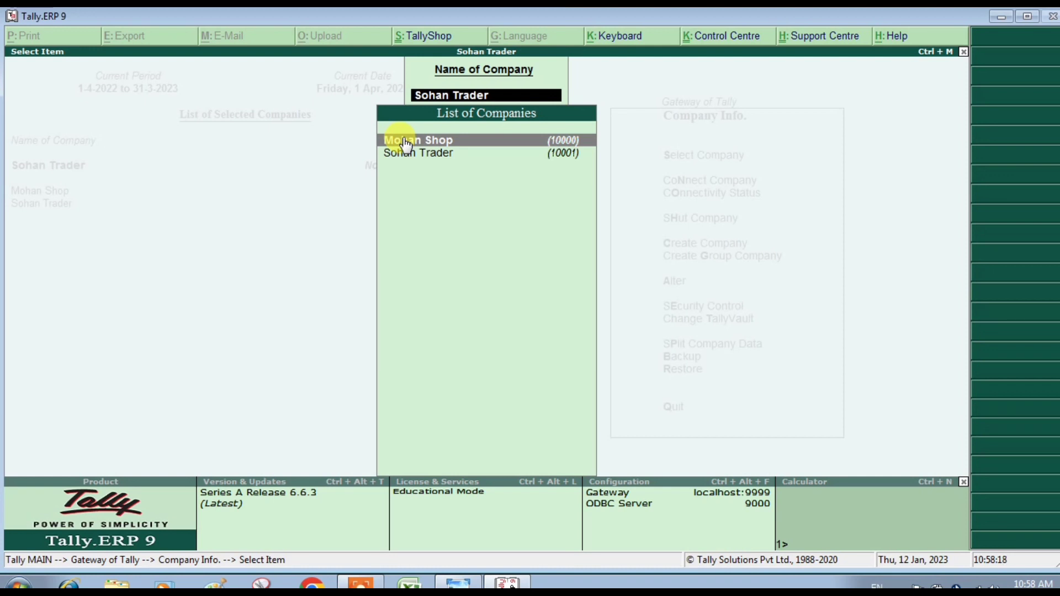
{"action": "key", "text": "Down"}
{"action": "key", "text": "Up"}
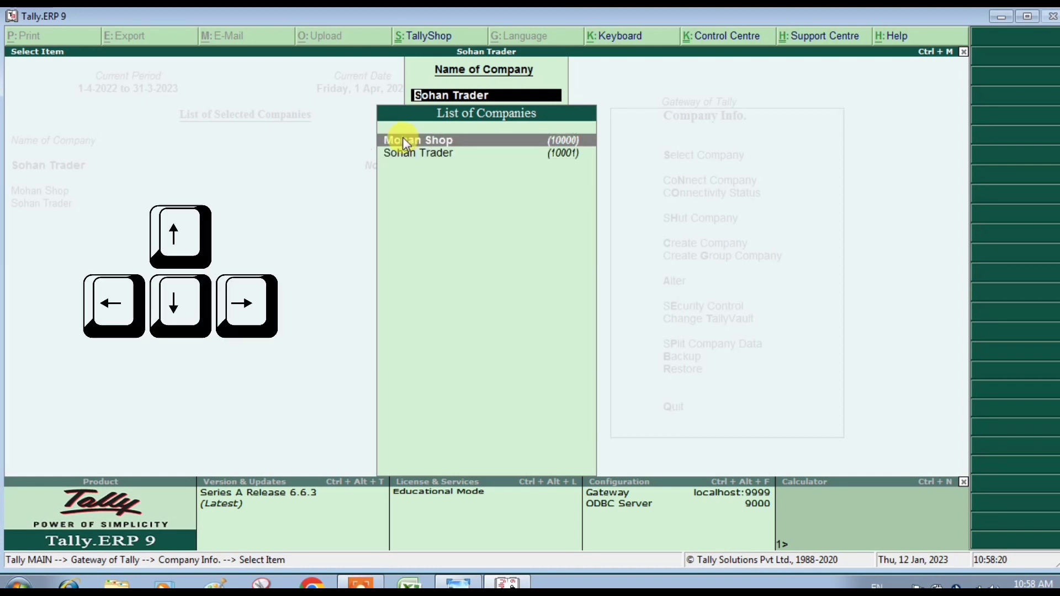
{"action": "key", "text": "Down"}
{"action": "key", "text": "Up"}
{"action": "key", "text": "Down"}
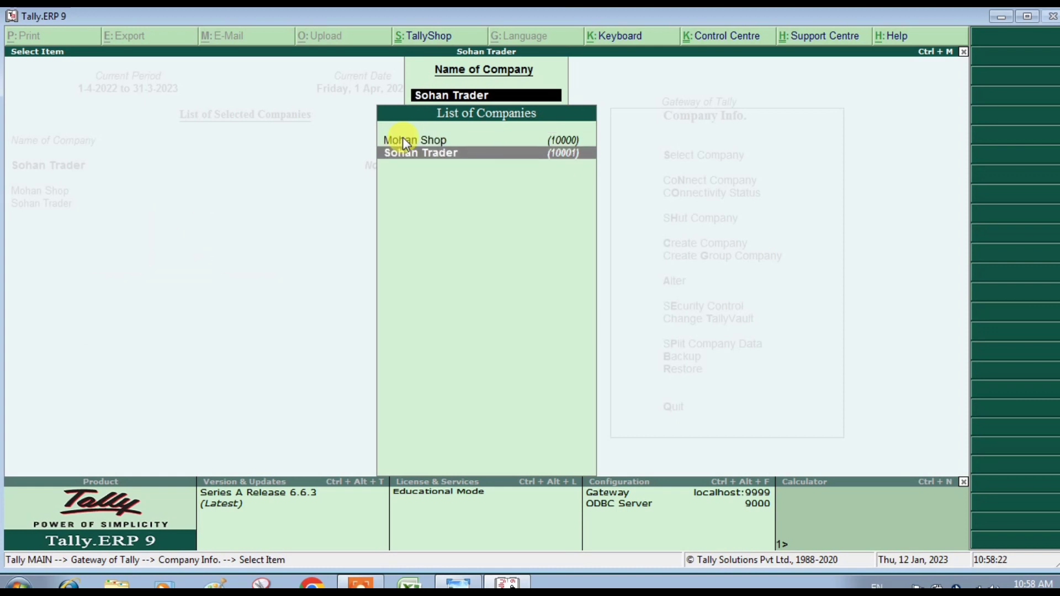
{"action": "key", "text": "Up"}
{"action": "key", "text": "Down"}
{"action": "key", "text": "Return"}
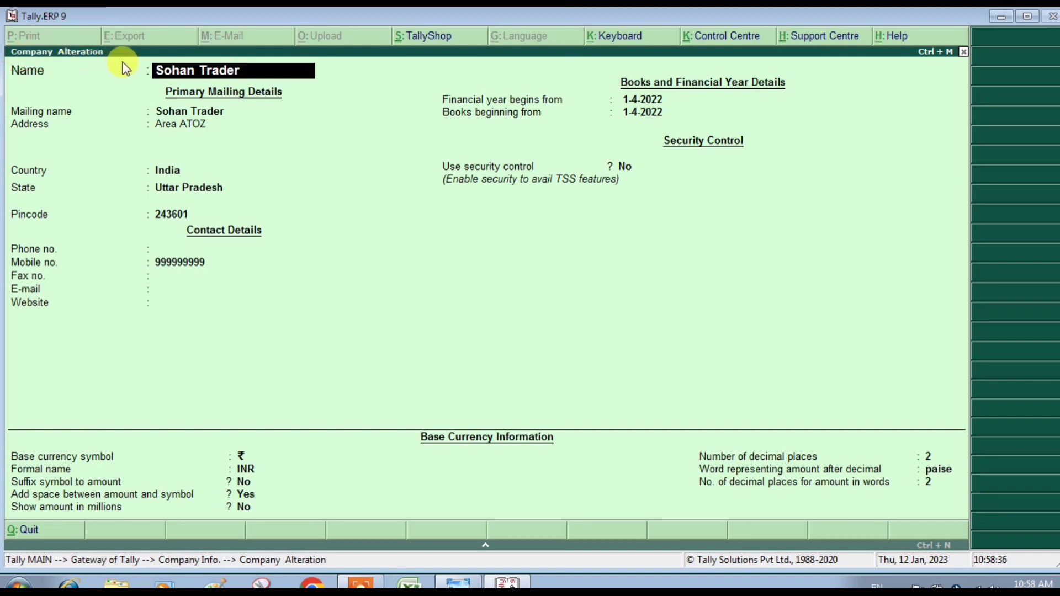
Step: Replace the company's address in the primary mailing details
{"action": "key", "text": "Return"}
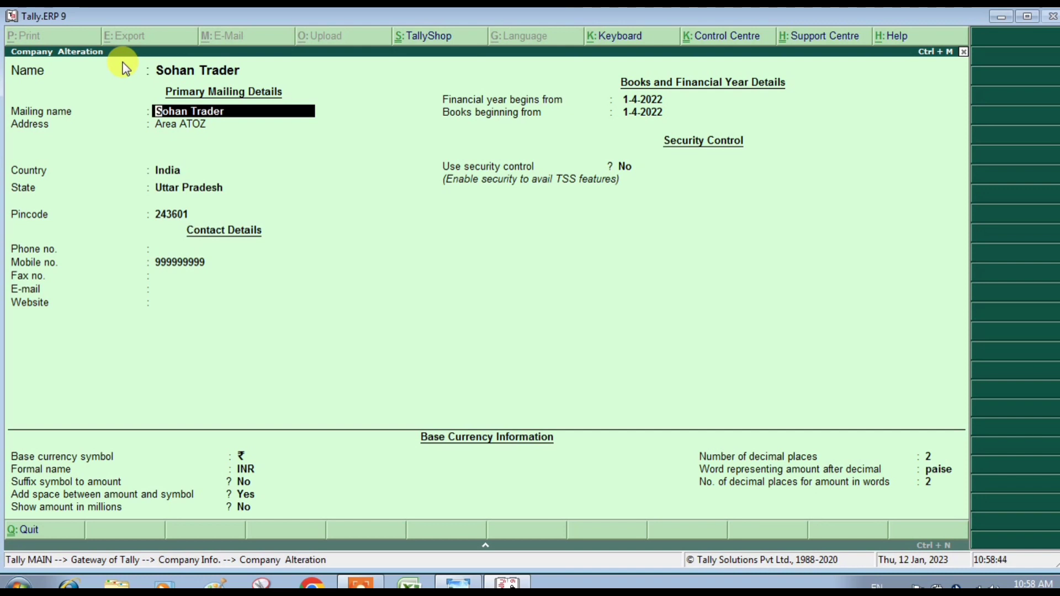
{"action": "key", "text": "Return"}
{"action": "key", "text": "BackSpace"}
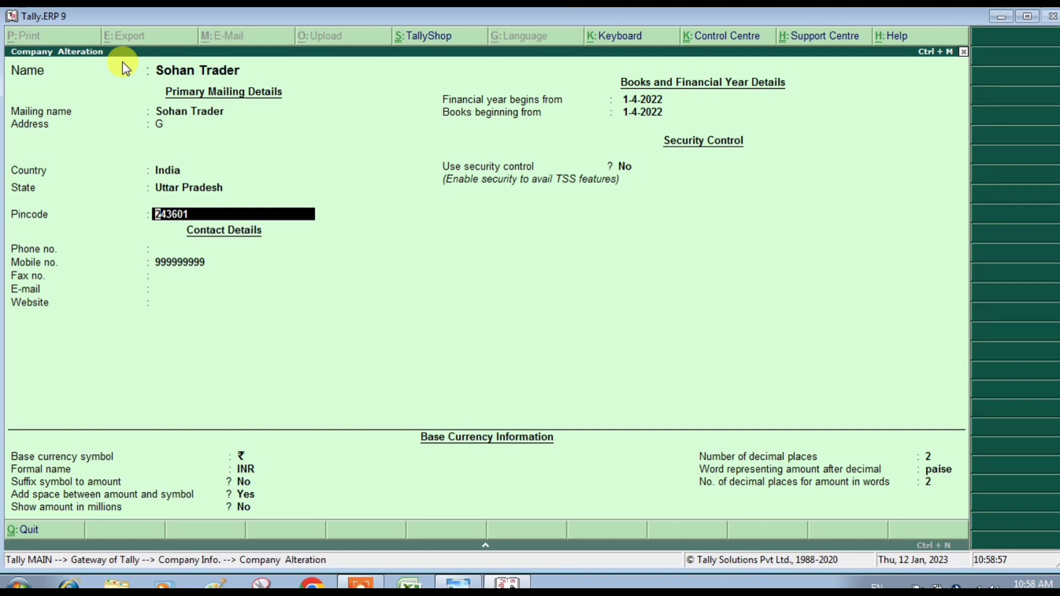
Step: Accept the remaining contact, security and currency details, save the company alteration and return to Company Info
{"action": "key", "text": "Return"}
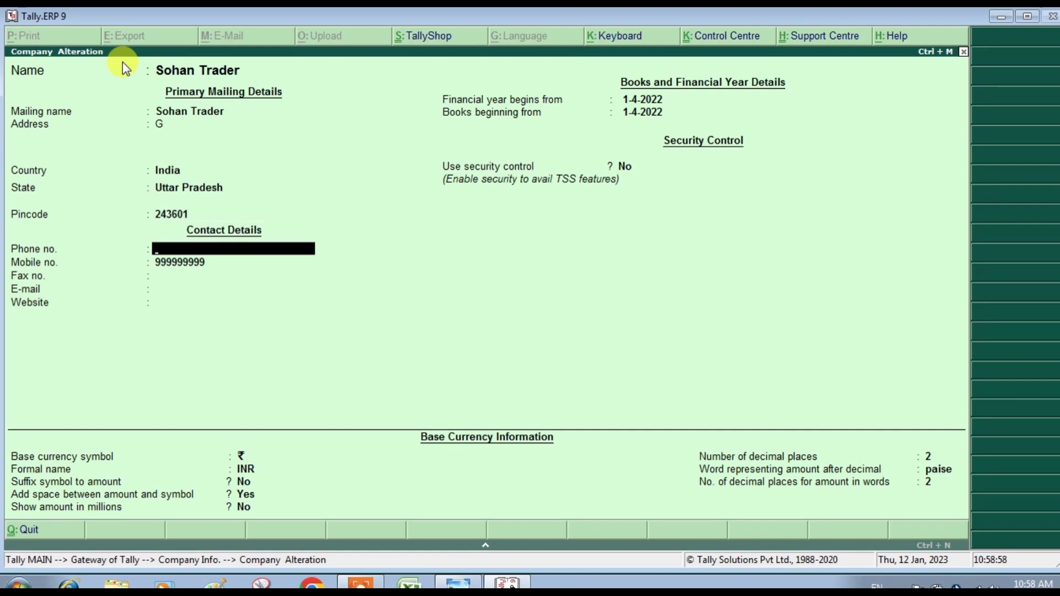
{"action": "key", "text": "Return"}
{"action": "key", "text": "Return"}
{"action": "key", "text": "Return"}
{"action": "key", "text": "Return"}
{"action": "key", "text": "Return"}
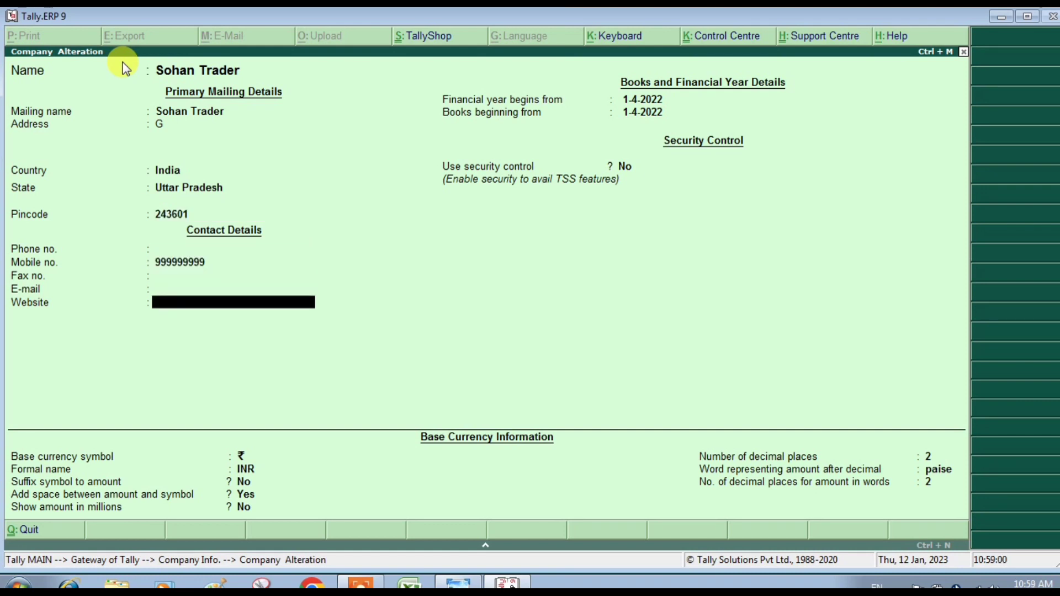
{"action": "key", "text": "Return"}
{"action": "key", "text": "Return"}
{"action": "key", "text": "Return"}
{"action": "key", "text": "Return"}
{"action": "key", "text": "Return"}
{"action": "key", "text": "Return"}
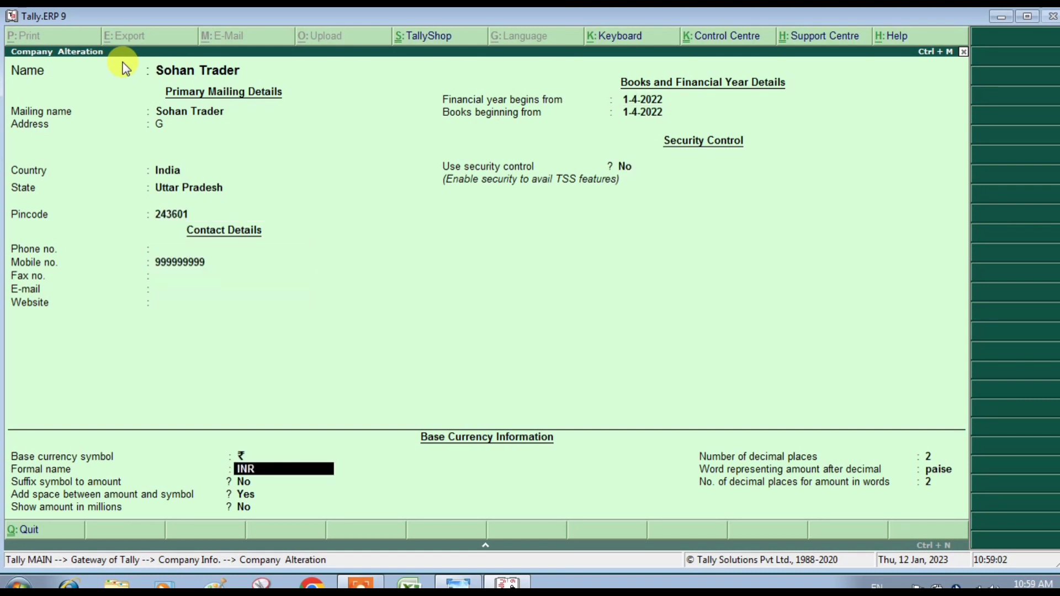
{"action": "key", "text": "Return"}
{"action": "key", "text": "Return"}
{"action": "key", "text": "Return"}
{"action": "key", "text": "Return"}
{"action": "key", "text": "Return"}
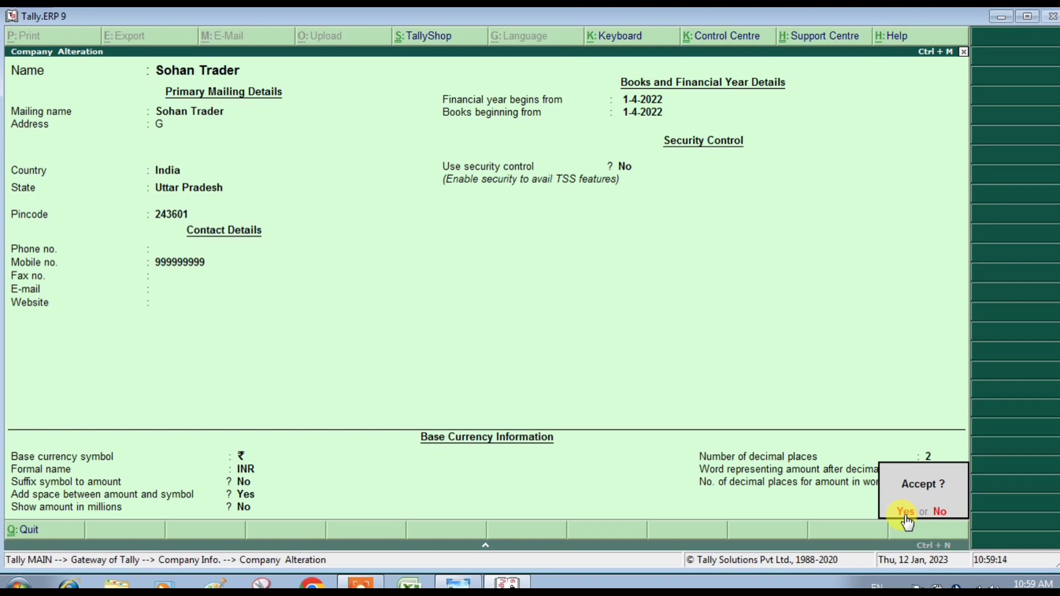
{"action": "key", "text": "Return"}
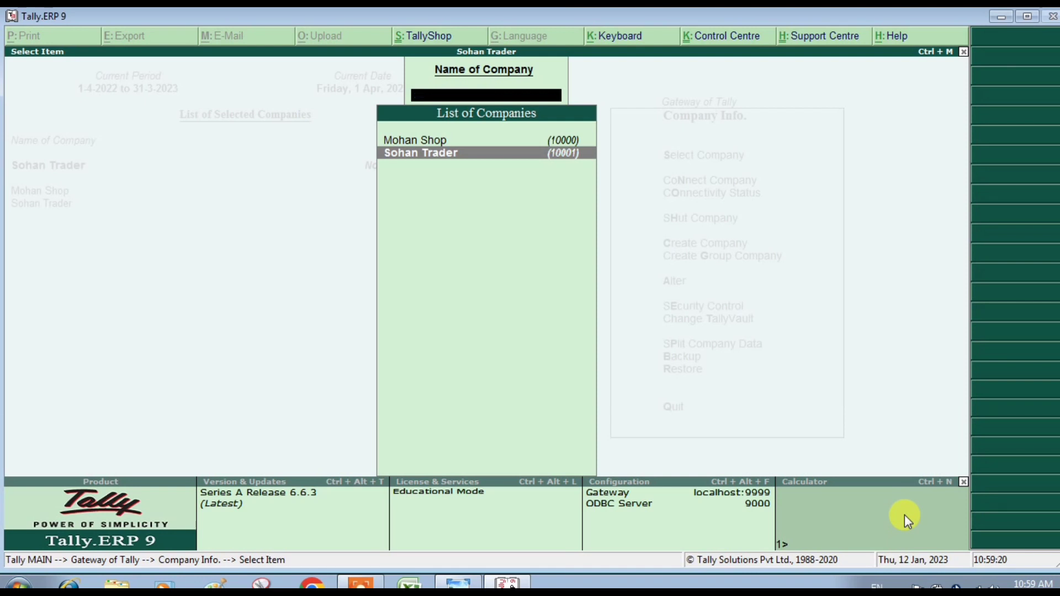
{"action": "key", "text": "Escape"}
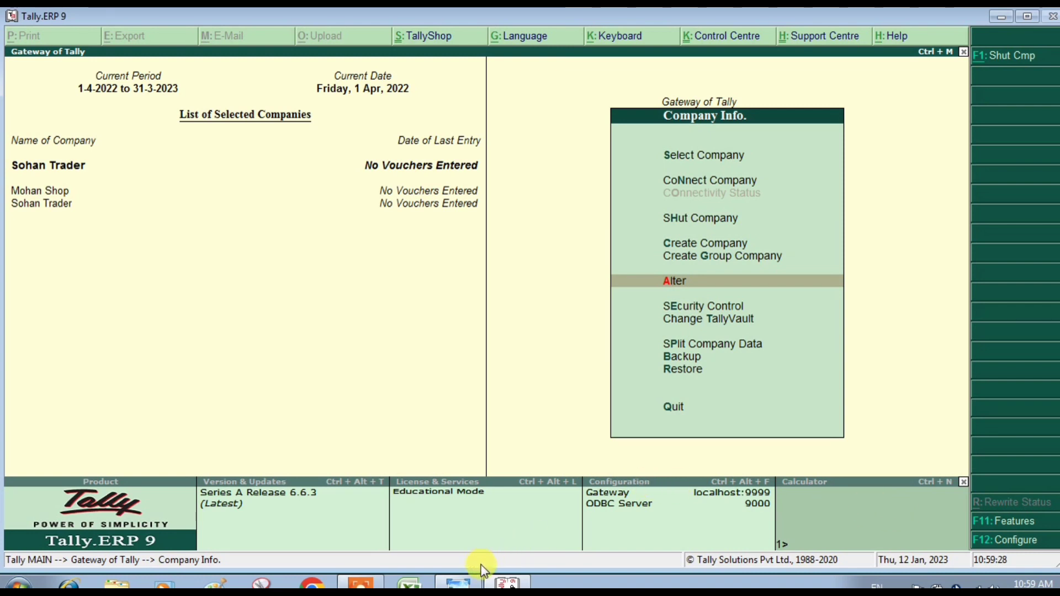
{"action": "left_click", "coordinate": [468, 584]}
{"action": "key", "text": "Right"}
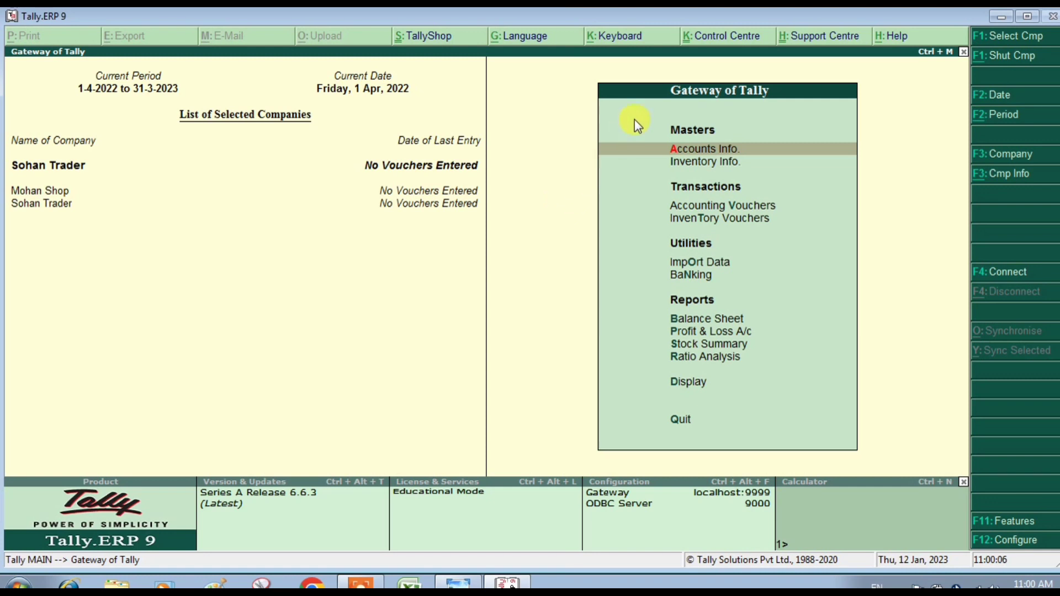
Step: Open the company Mohan Shop for alteration and delete it
{"action": "left_click", "coordinate": [995, 179]}
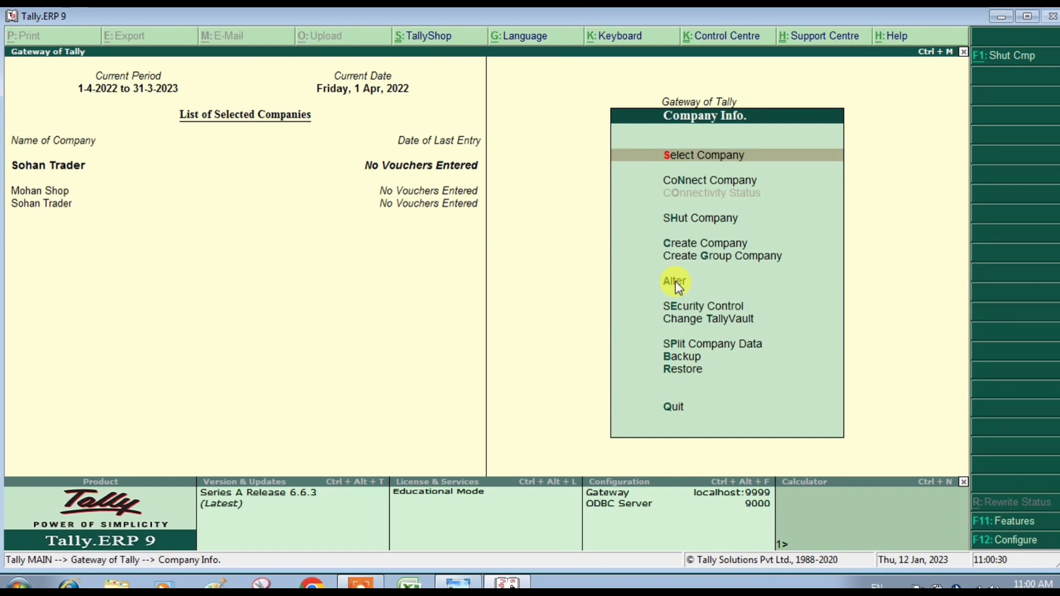
{"action": "left_click", "coordinate": [676, 282]}
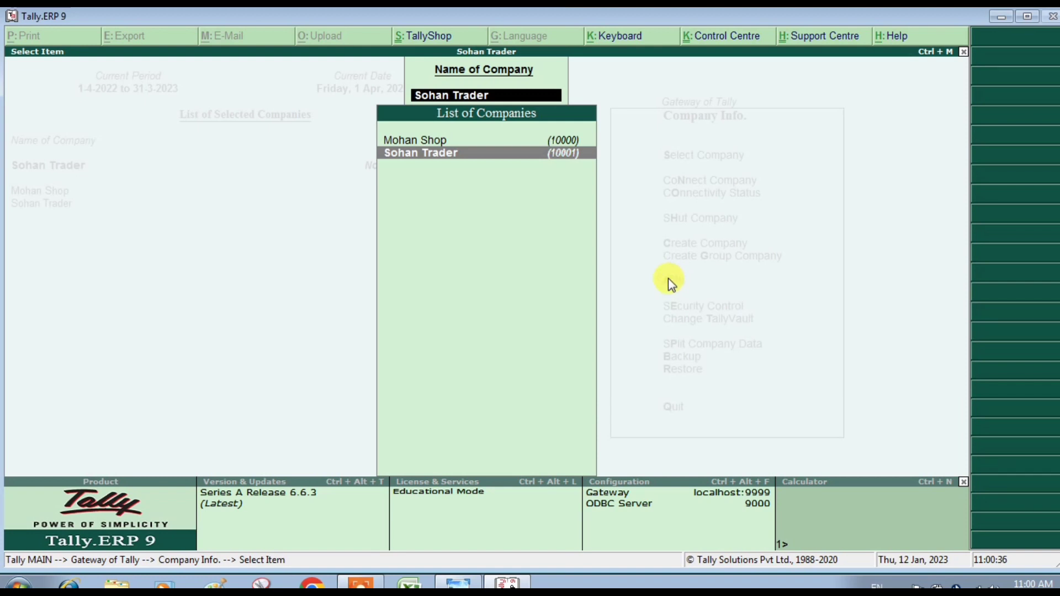
{"action": "left_click", "coordinate": [429, 144]}
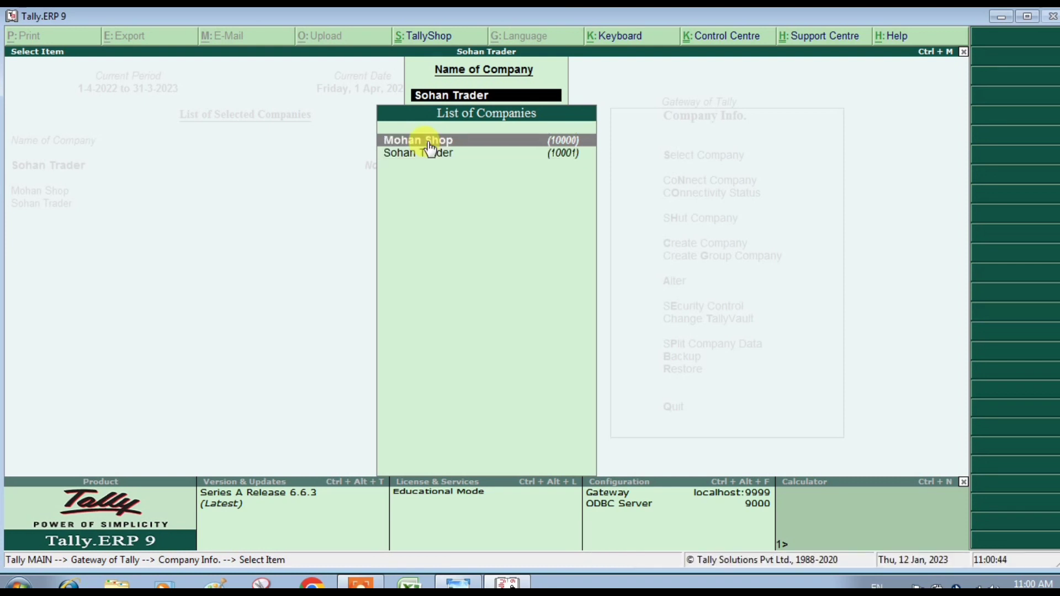
{"action": "left_click", "coordinate": [429, 142]}
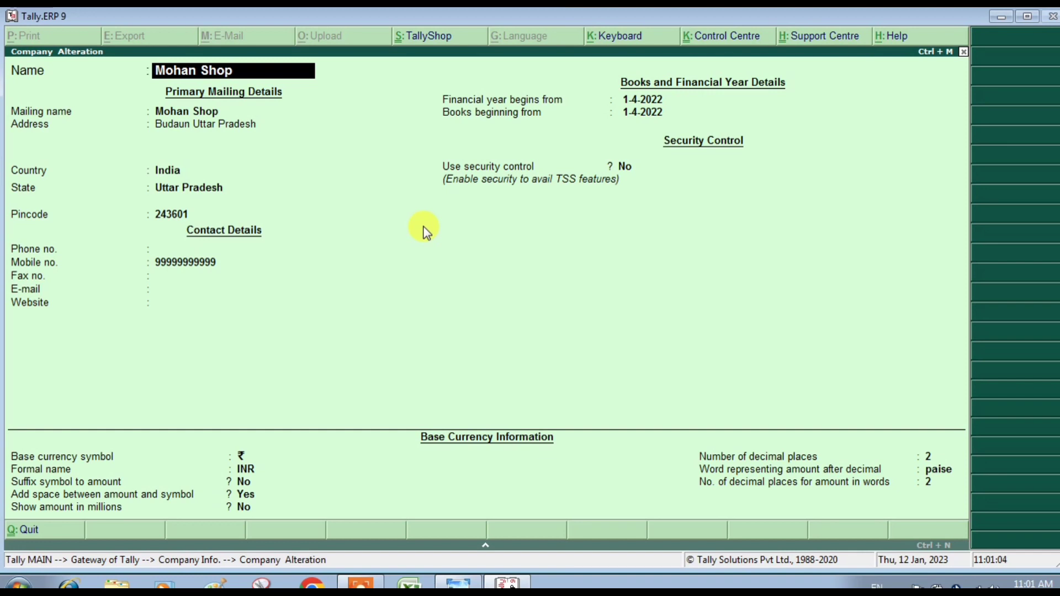
{"action": "key", "text": "alt+d"}
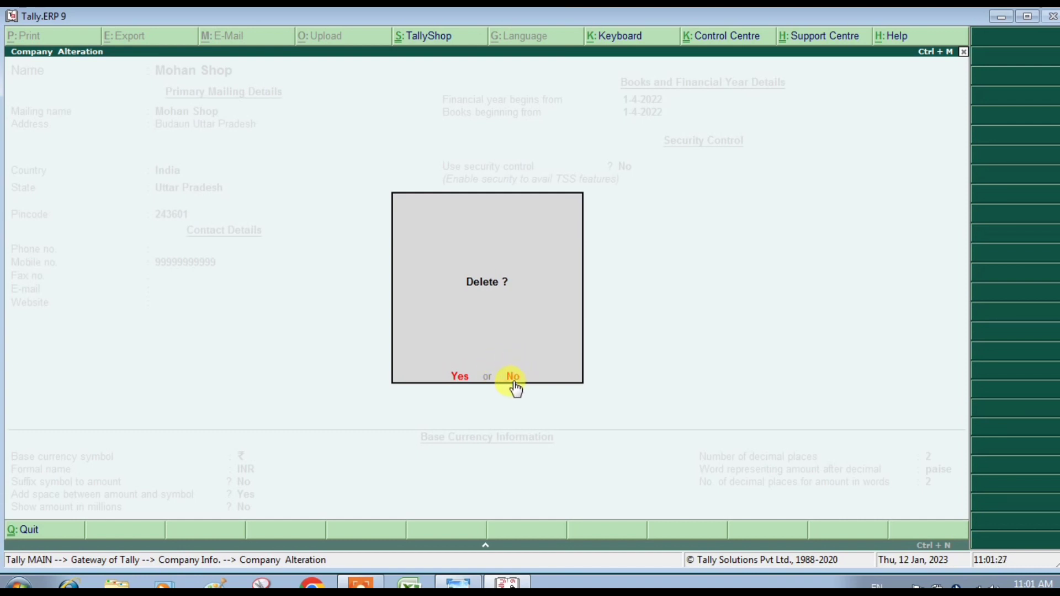
{"action": "left_click", "coordinate": [460, 378]}
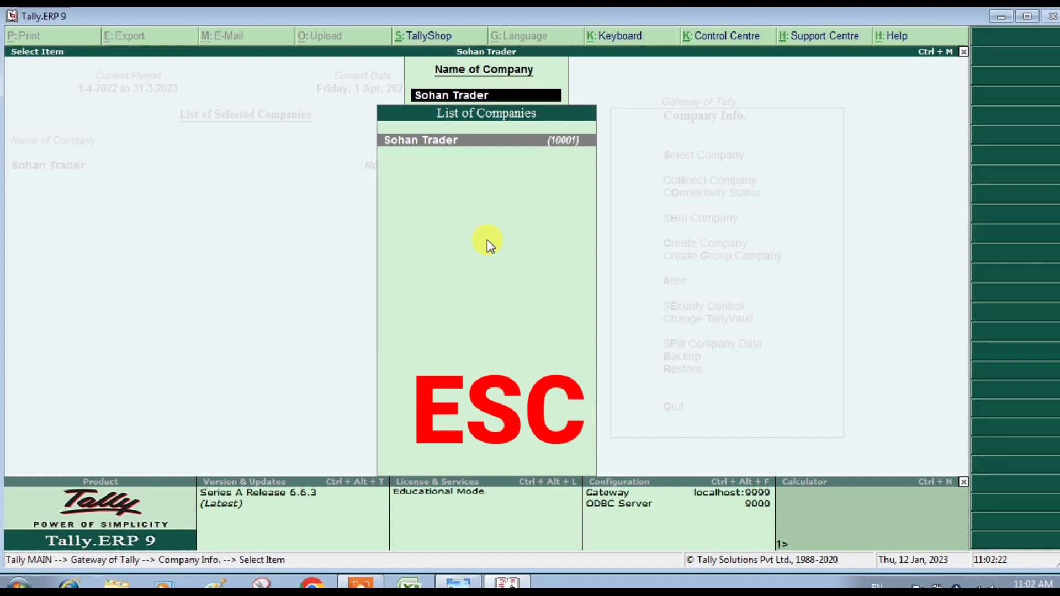
Step: Leave the company list and Company Info, and quit Tally
{"action": "key", "text": "Escape"}
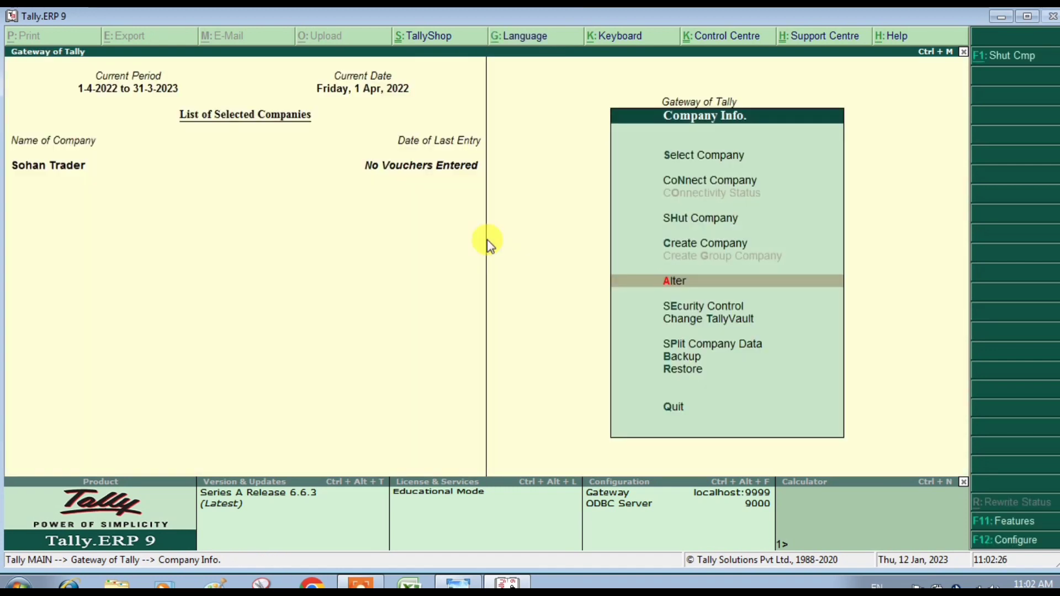
{"action": "key", "text": "Escape"}
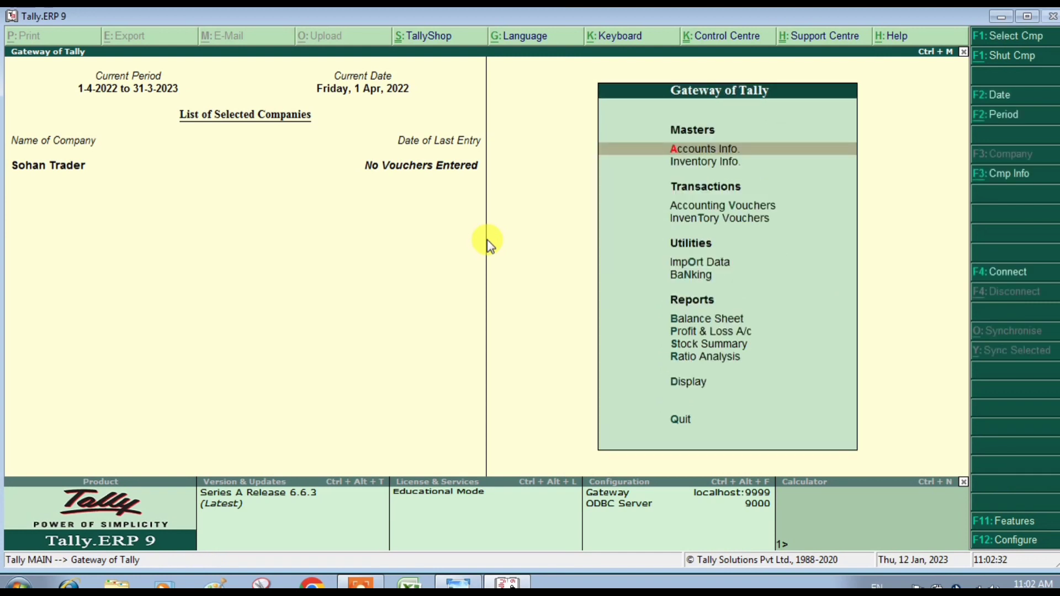
{"action": "key", "text": "Escape"}
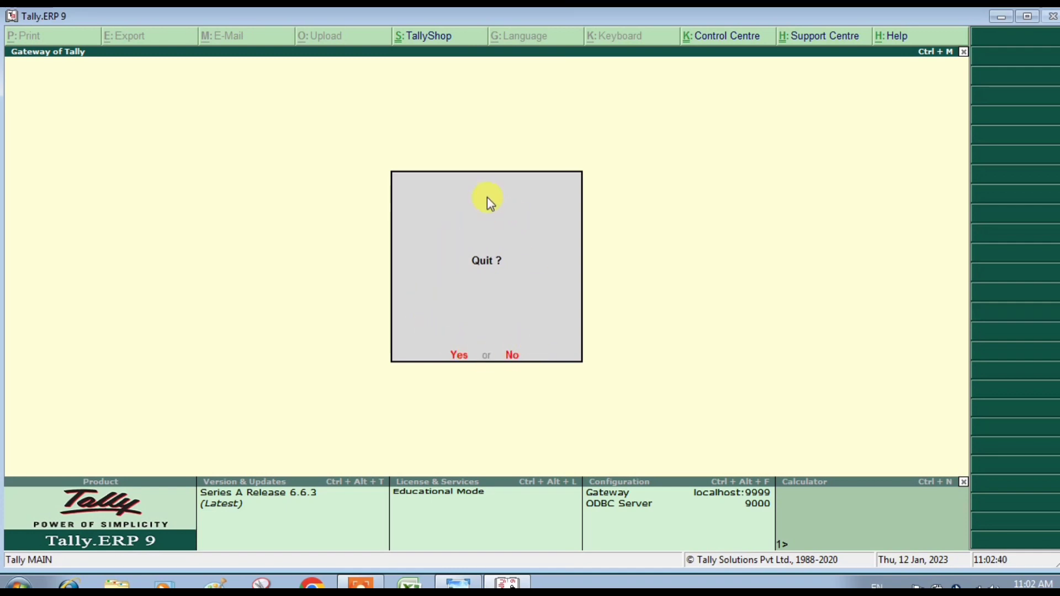
{"action": "key", "text": "Return"}
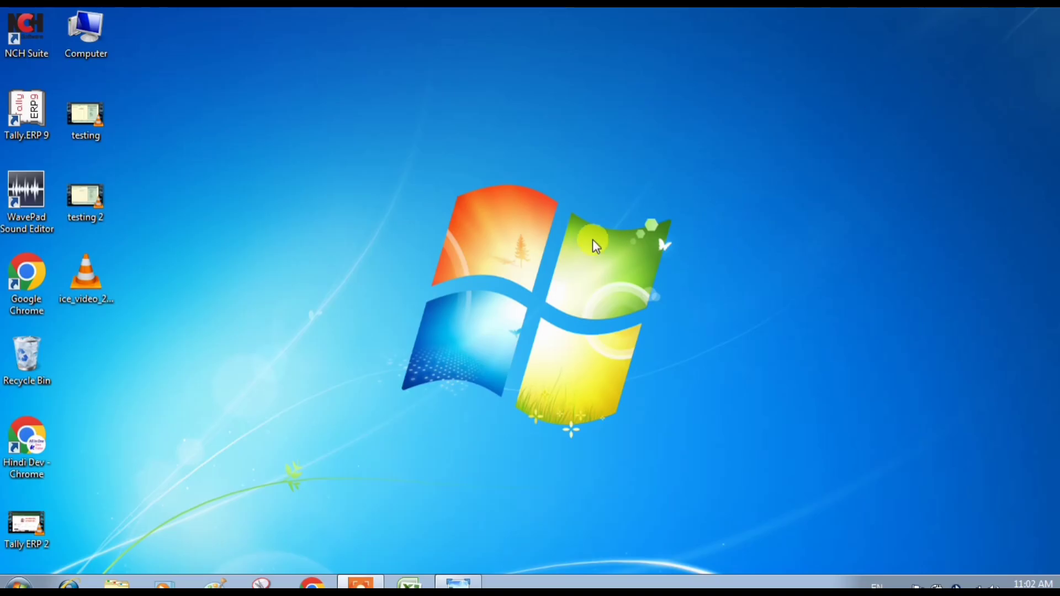